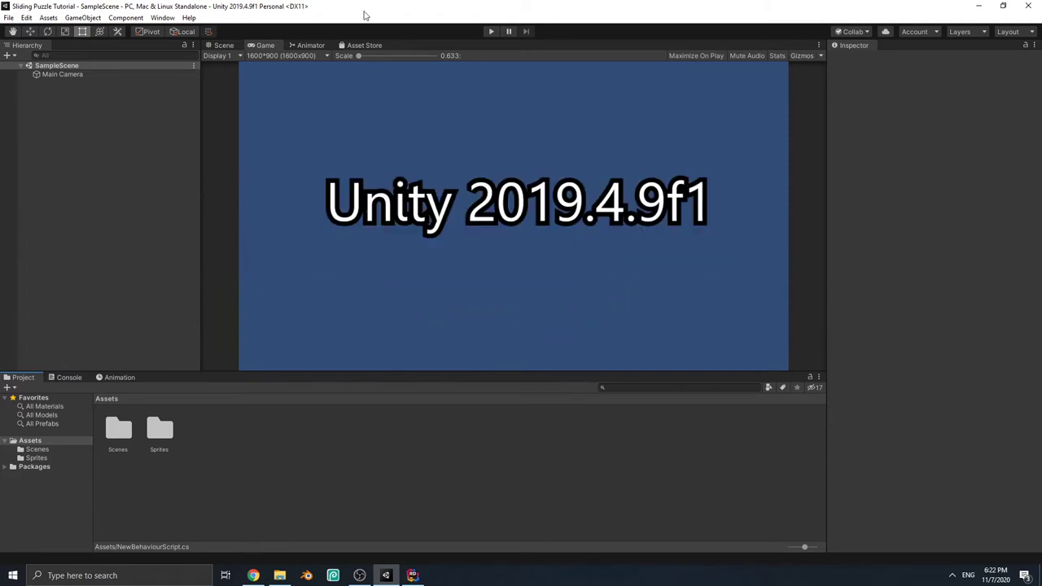
# - Open the Sprites folder and examine the import settings of the Background, Numbers and Tile sprites
pyautogui.click(412, 574)
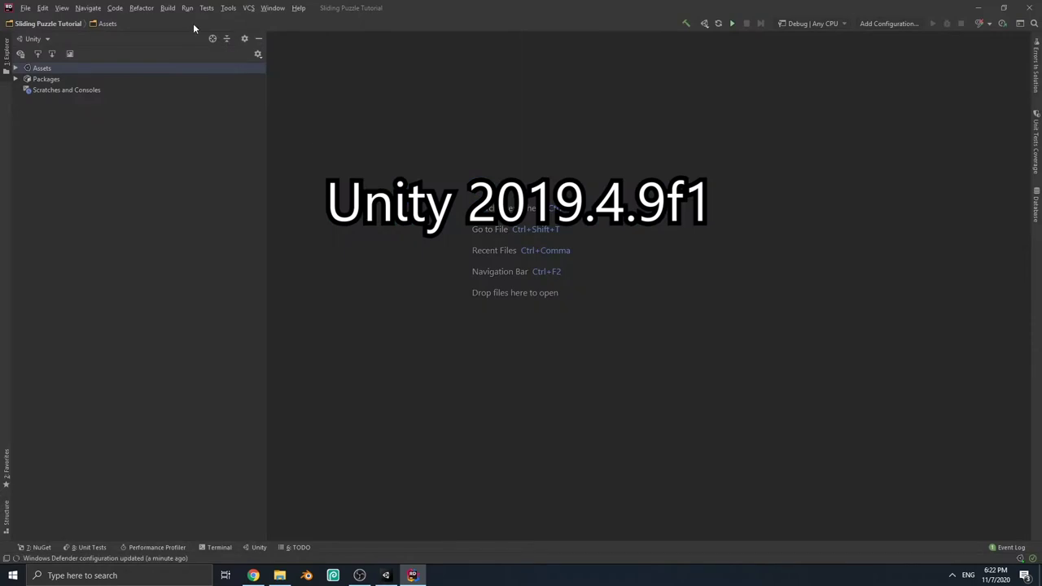
pyautogui.click(979, 9)
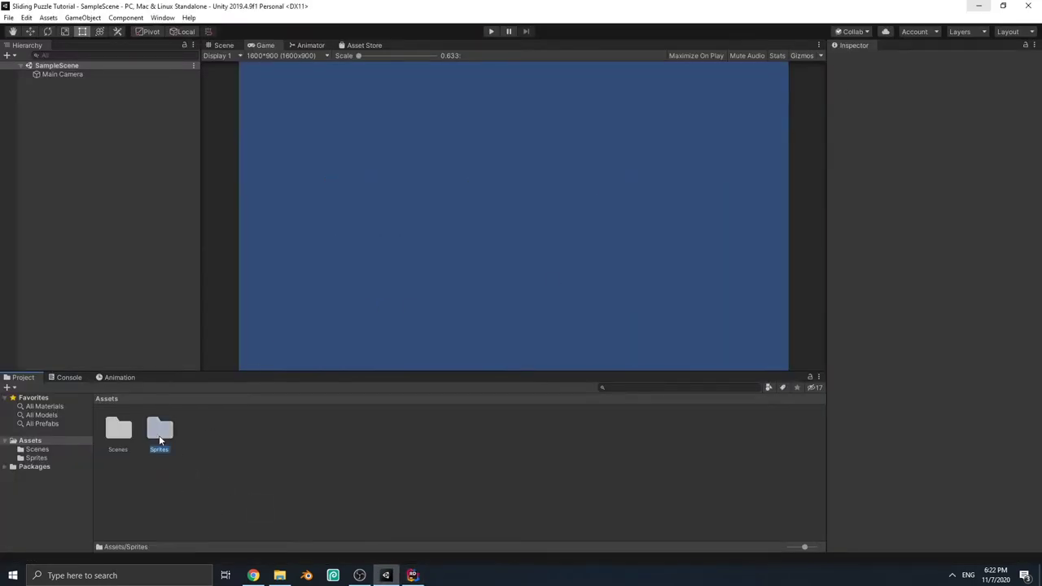
pyautogui.doubleClick(159, 429)
pyautogui.click(136, 445)
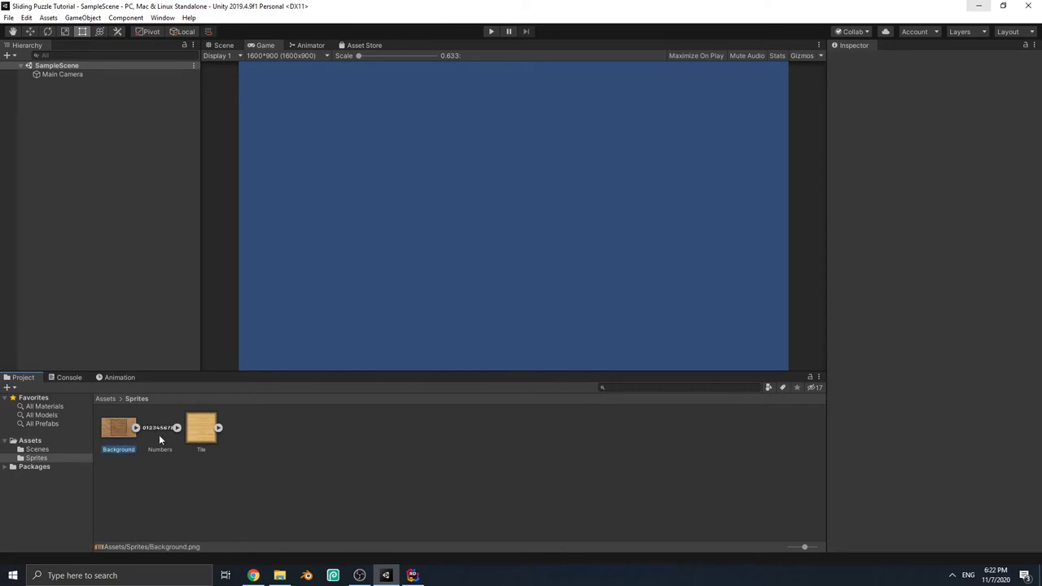
pyautogui.click(162, 431)
pyautogui.click(201, 430)
pyautogui.moveTo(499, 372); pyautogui.dragTo(489, 397)
pyautogui.click(191, 452)
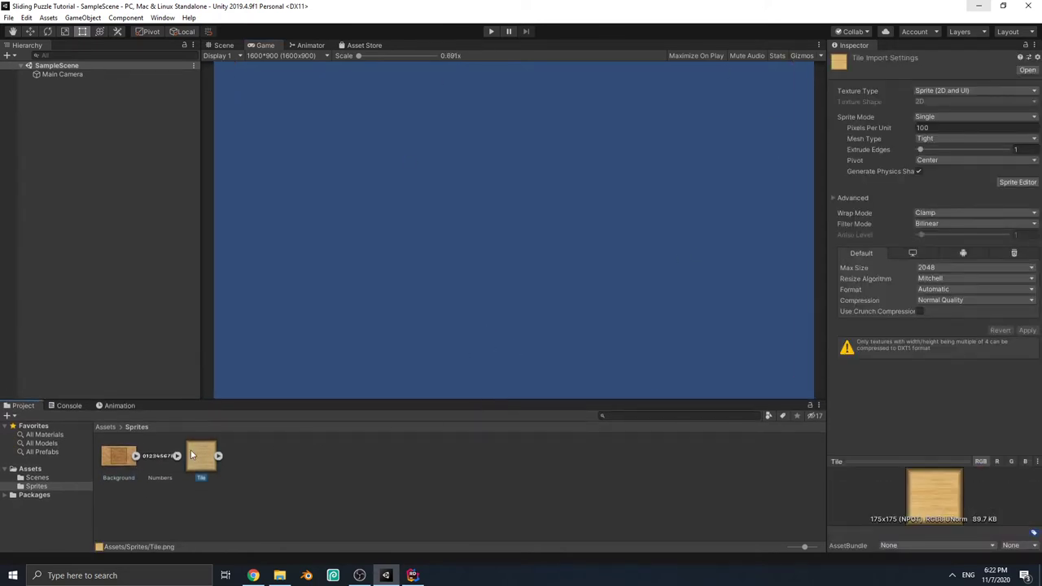
pyautogui.click(155, 454)
pyautogui.click(121, 457)
pyautogui.click(160, 462)
pyautogui.click(103, 463)
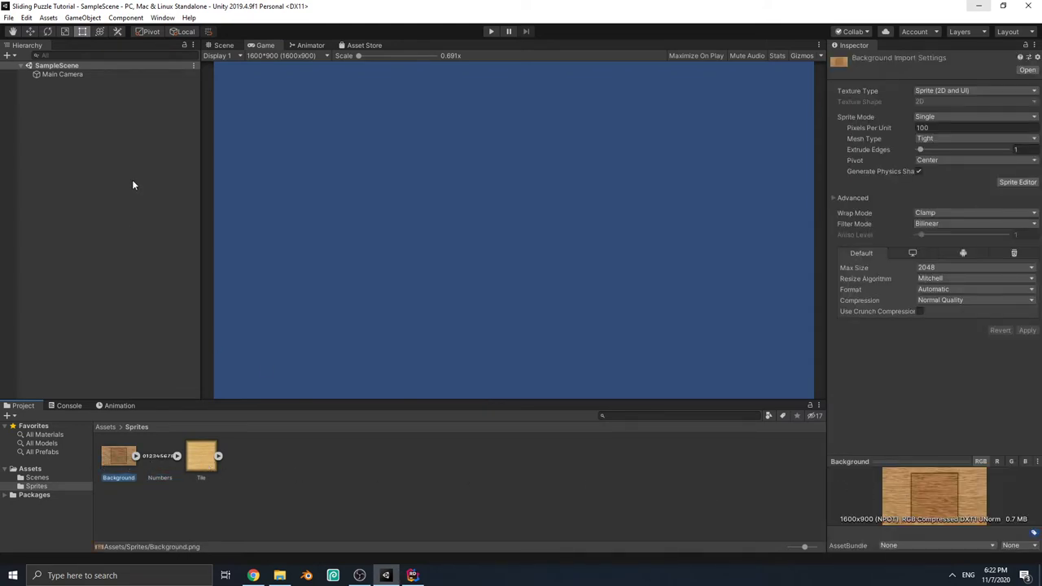
pyautogui.click(199, 460)
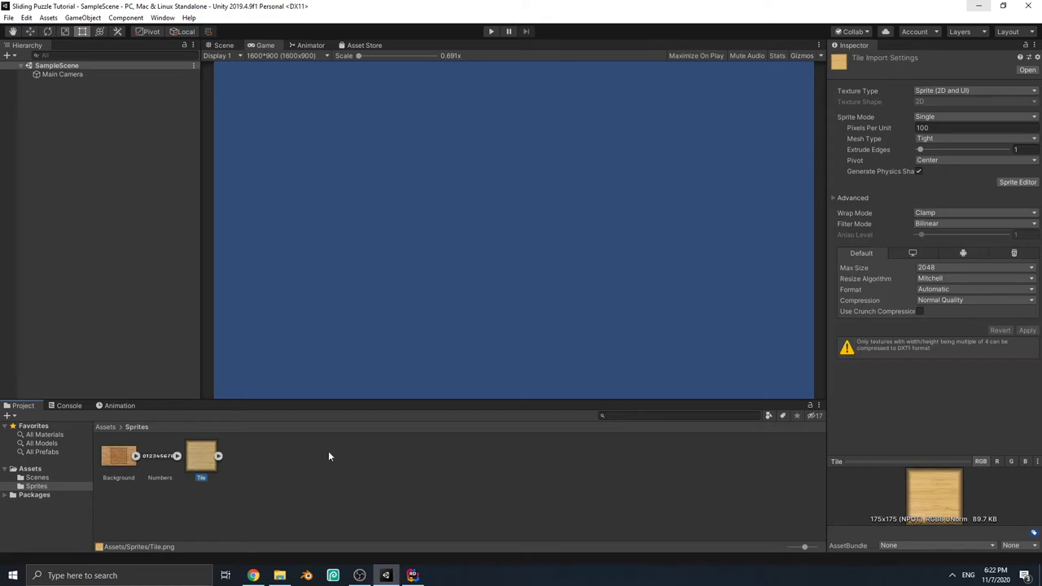
# - Enlarge the sprite preview and examine the Numbers sprite sheet in it
pyautogui.moveTo(936, 464); pyautogui.dragTo(944, 323)
pyautogui.click(163, 460)
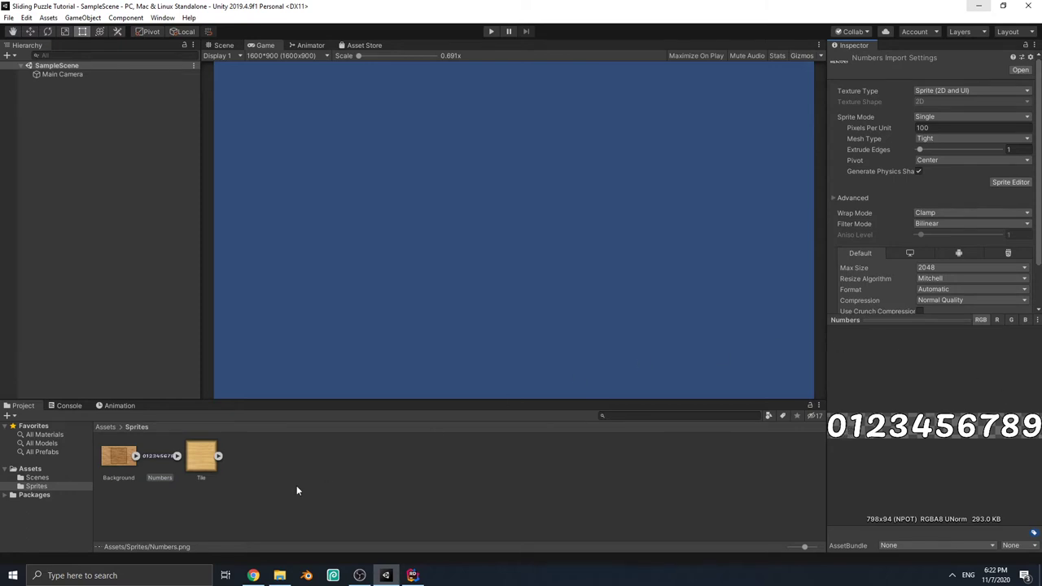
pyautogui.click(178, 458)
pyautogui.click(178, 458)
pyautogui.moveTo(827, 433); pyautogui.dragTo(795, 442)
pyautogui.click(828, 433)
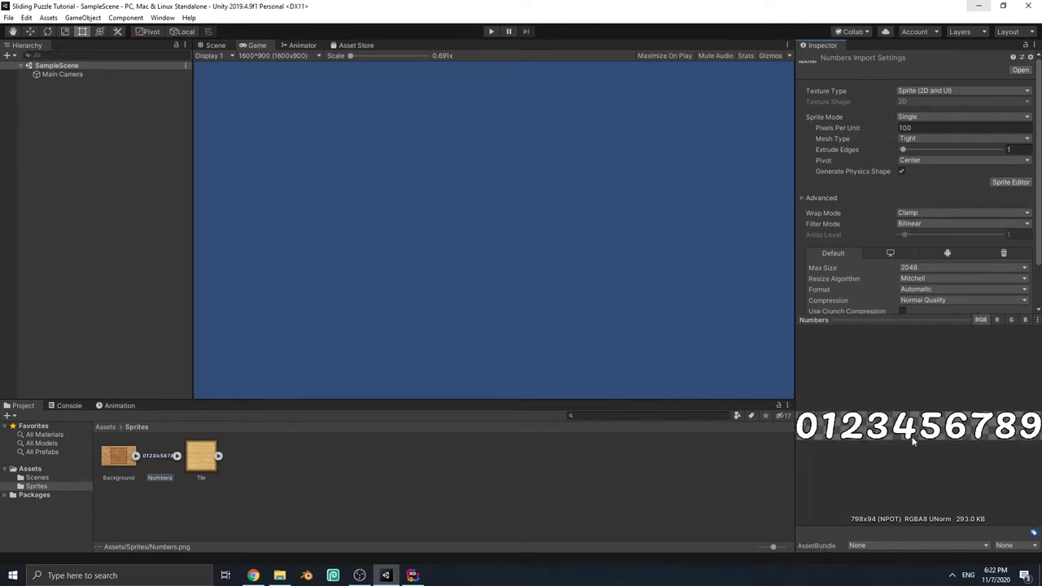
pyautogui.moveTo(793, 387); pyautogui.dragTo(810, 391)
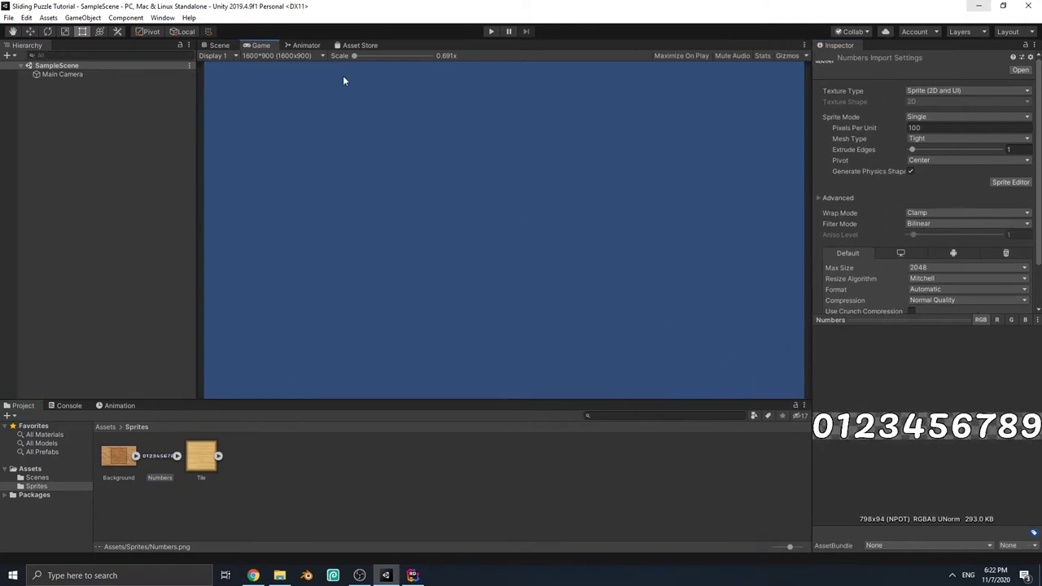
# - Place the Background sprite in the scene and set its position to X 0 and Y 0
pyautogui.click(219, 45)
pyautogui.click(443, 202)
pyautogui.moveTo(118, 455); pyautogui.dragTo(489, 225)
pyautogui.click(928, 101)
pyautogui.write('0')
pyautogui.press('Tab')
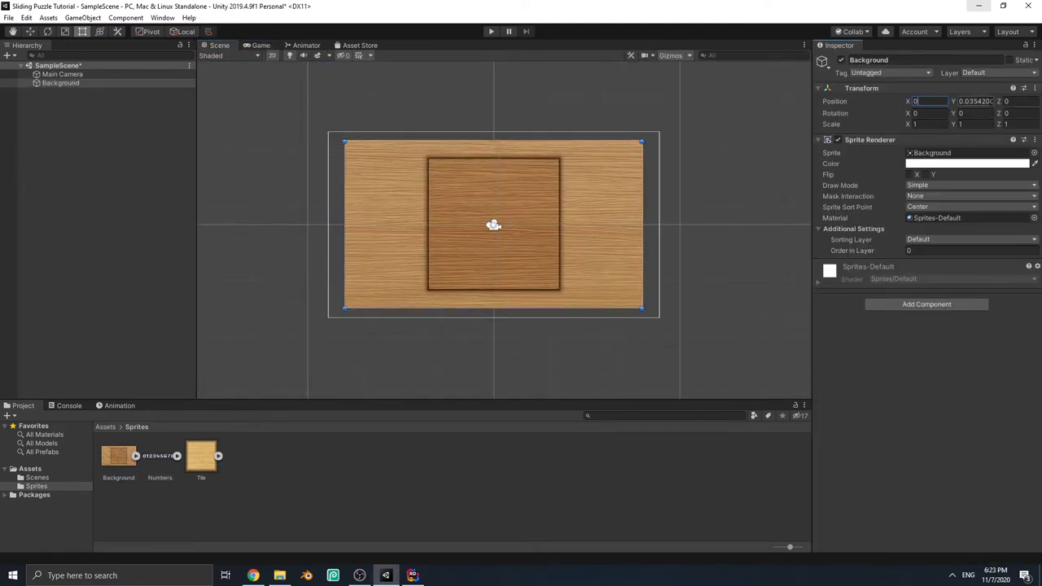
pyautogui.write('0')
pyautogui.press('Tab')
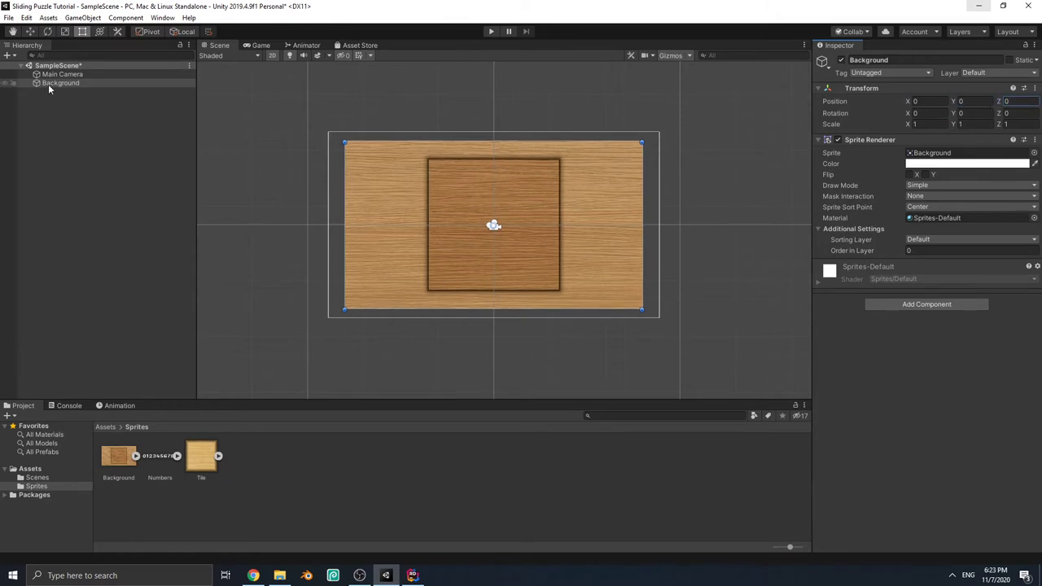
# - Reduce the Main Camera's orthographic size to 4.28 so its view fits inside the background
pyautogui.click(50, 75)
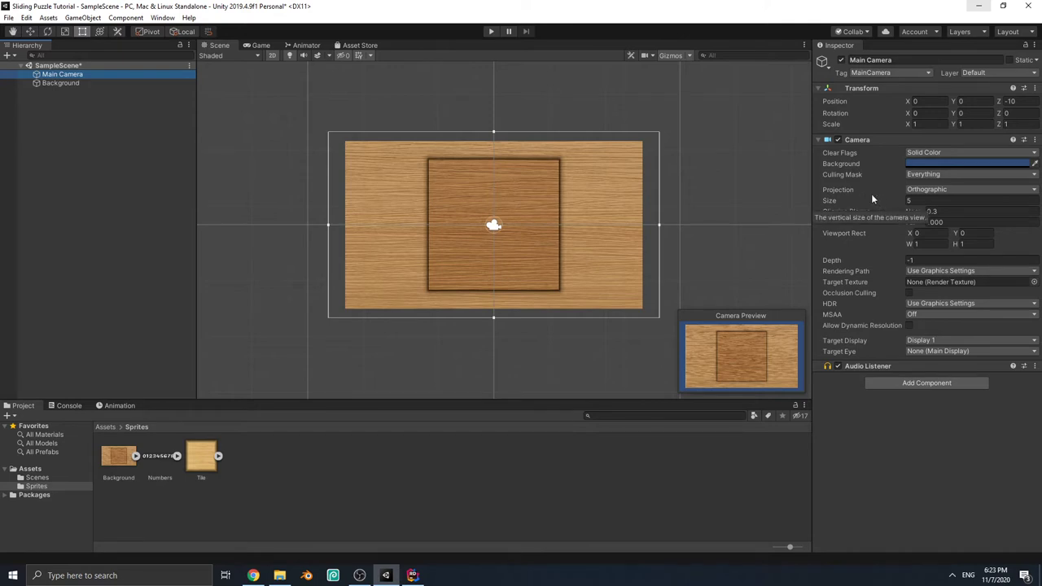
pyautogui.moveTo(867, 201); pyautogui.dragTo(852, 200)
pyautogui.scroll(4, 479, 222)
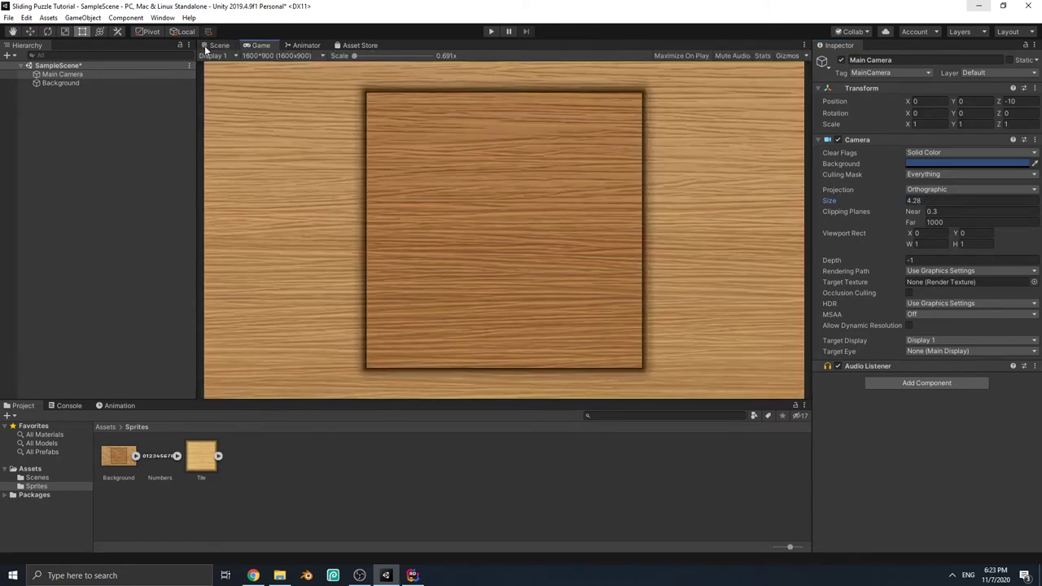
pyautogui.scroll(-4, 479, 222)
pyautogui.scroll(1, 477, 223)
pyautogui.scroll(3, 521, 244)
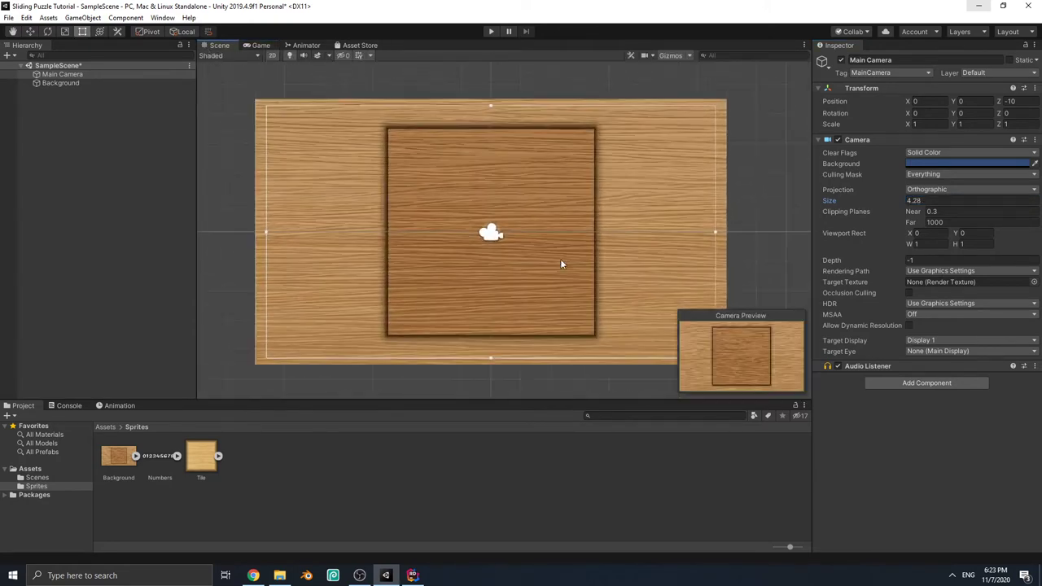
# - Set the Background object's Order in Layer to -1
pyautogui.click(73, 83)
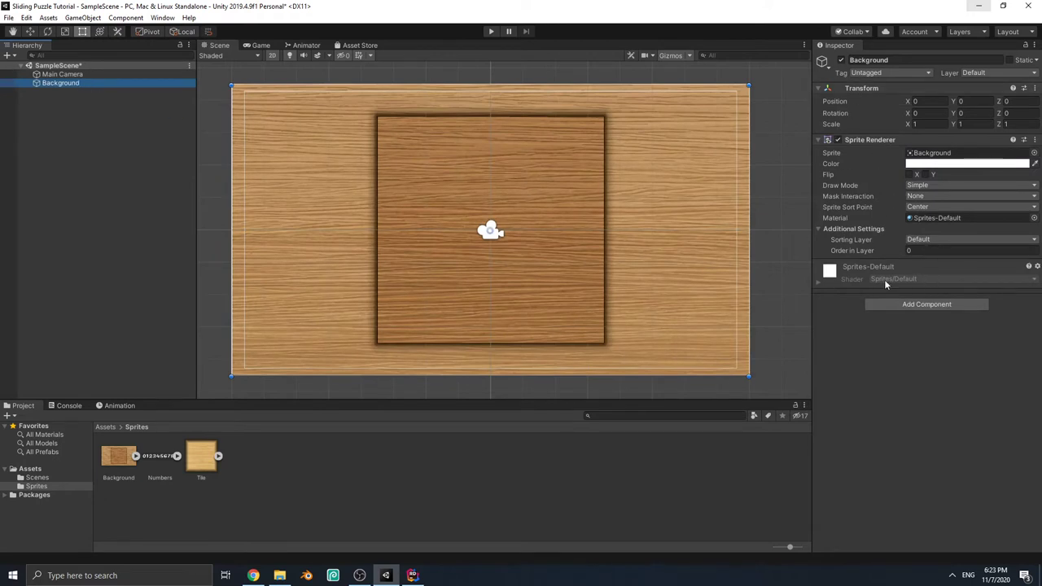
pyautogui.click(919, 252)
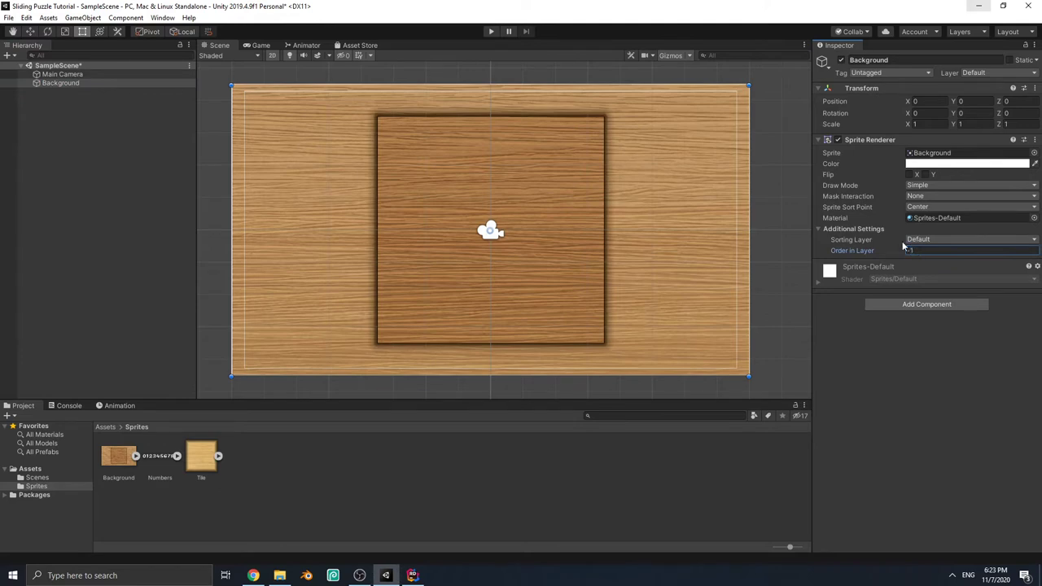
pyautogui.click(216, 142)
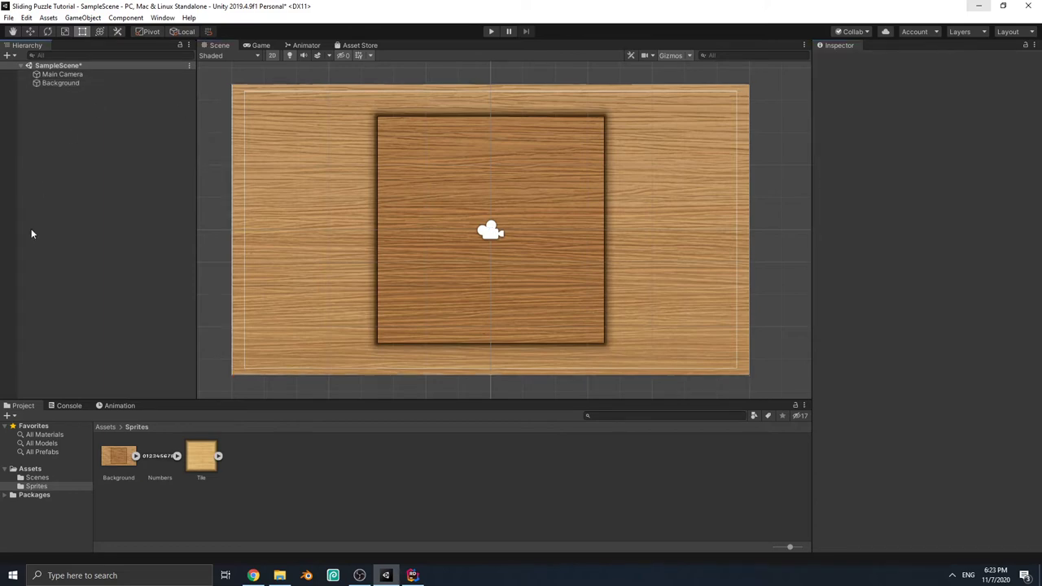
# - Create an empty object named Tiles and add the Tile sprite as its child
pyautogui.rightClick(112, 307)
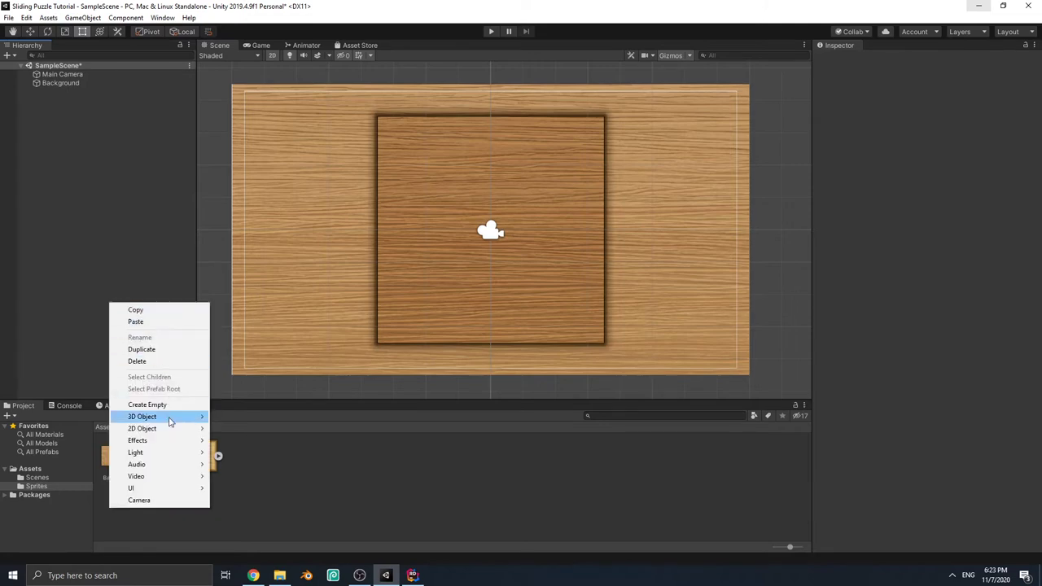
pyautogui.click(163, 402)
pyautogui.doubleClick(868, 62)
pyautogui.write('Tiles')
pyautogui.doubleClick(868, 60)
pyautogui.write('T')
pyautogui.press('Return')
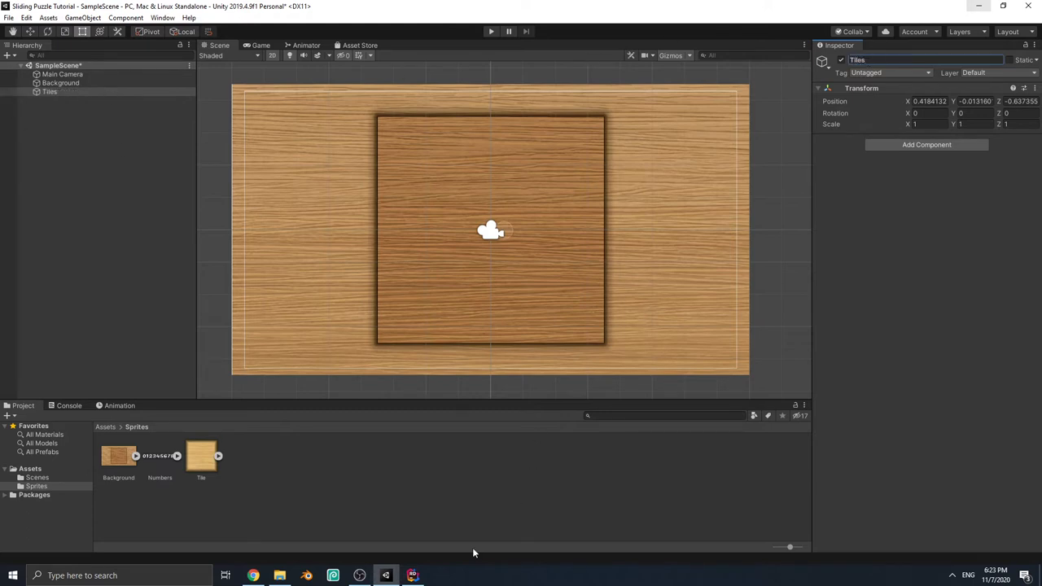
pyautogui.moveTo(205, 462); pyautogui.dragTo(54, 95)
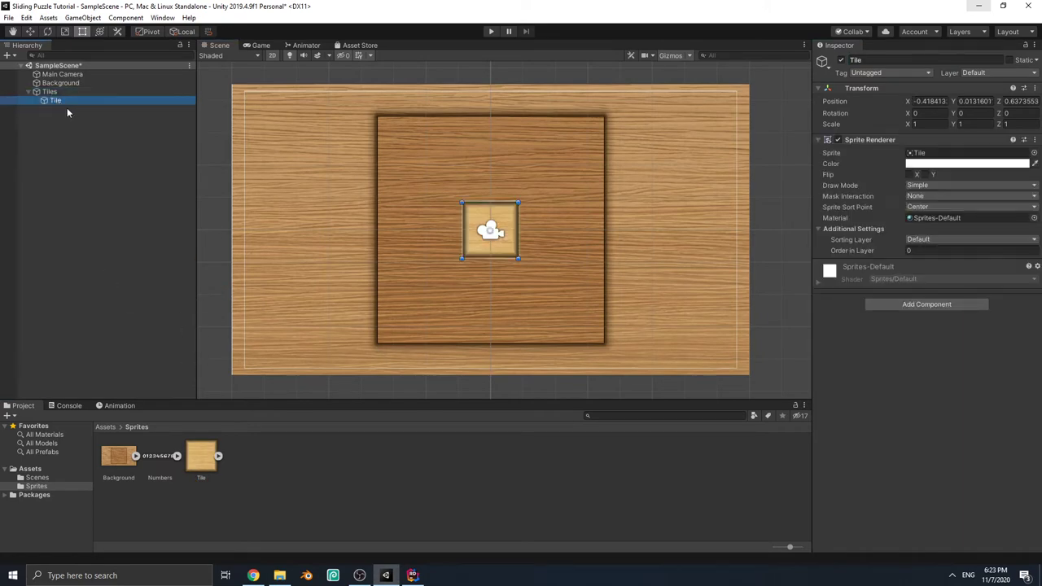
# - Move the tile towards the board's upper-left corner, with Y 2.64 and X -2.64
pyautogui.scroll(4, 549, 235)
pyautogui.scroll(1, 538, 285)
pyautogui.press('w')
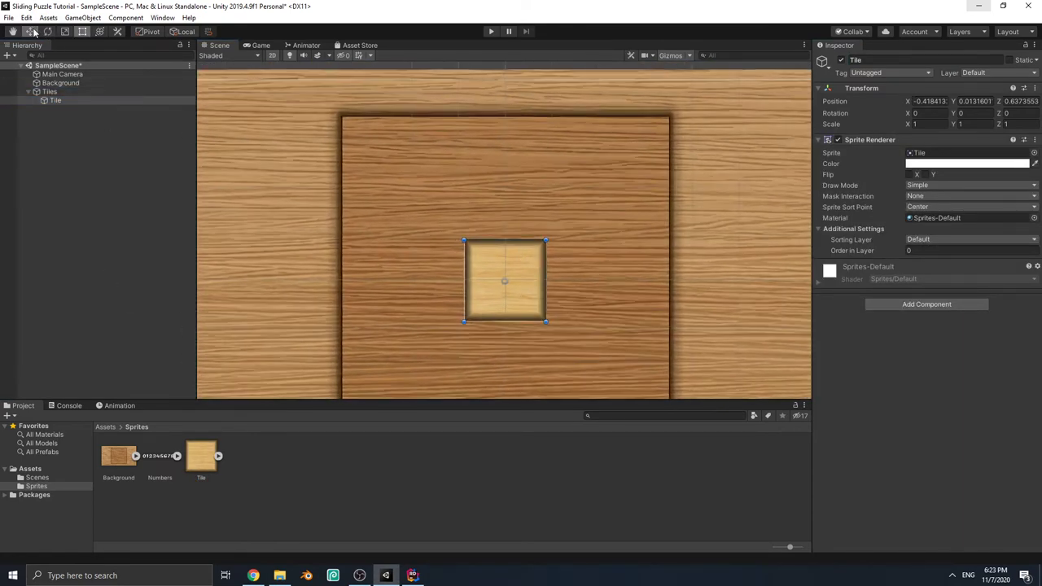
pyautogui.scroll(1, 506, 256)
pyautogui.moveTo(505, 255); pyautogui.dragTo(533, 116)
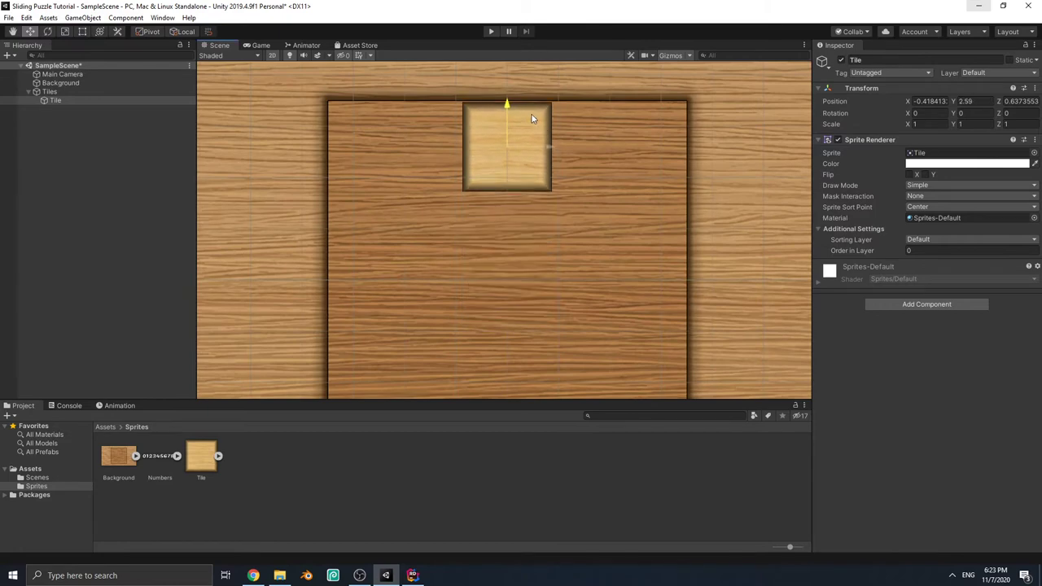
pyautogui.moveTo(535, 113); pyautogui.dragTo(610, 175, button='middle')
pyautogui.scroll(3, 629, 181)
pyautogui.moveTo(617, 210); pyautogui.dragTo(456, 205)
pyautogui.click(924, 101)
pyautogui.write('2')
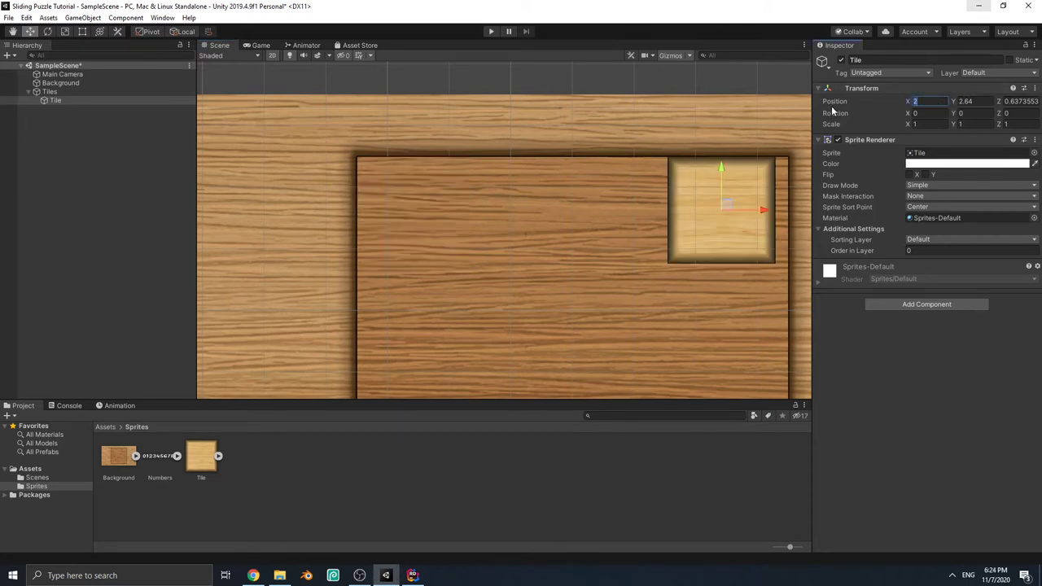
pyautogui.press('BackSpace')
pyautogui.write('-2.64')
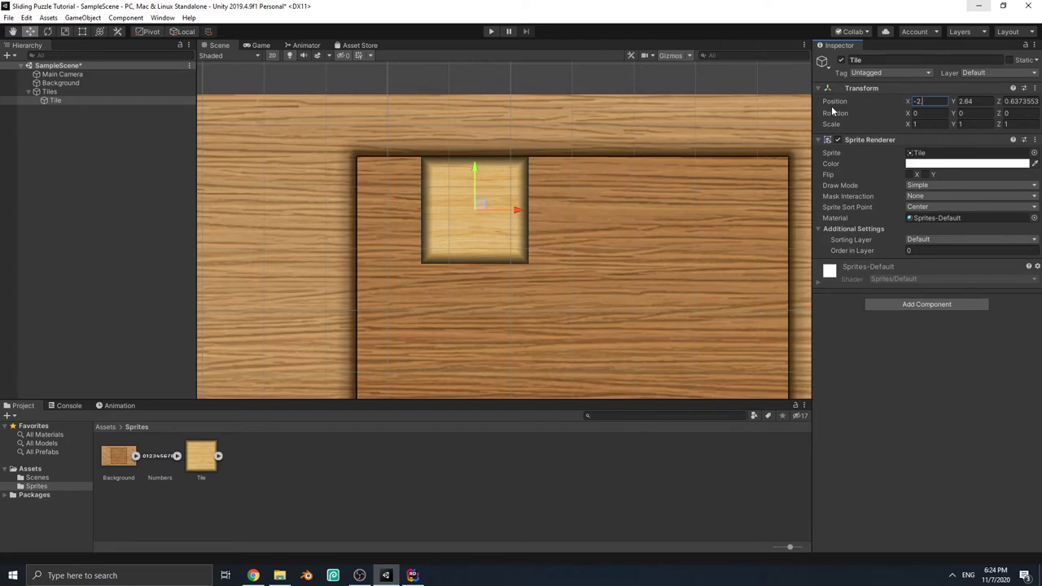
pyautogui.moveTo(905, 106); pyautogui.dragTo(905, 111)
# - Try to set the tile's position to X 0 and Y 0
pyautogui.scroll(-4, 598, 122)
pyautogui.click(930, 101)
pyautogui.write('0')
pyautogui.click(973, 103)
pyautogui.write('0')
pyautogui.press('Return')
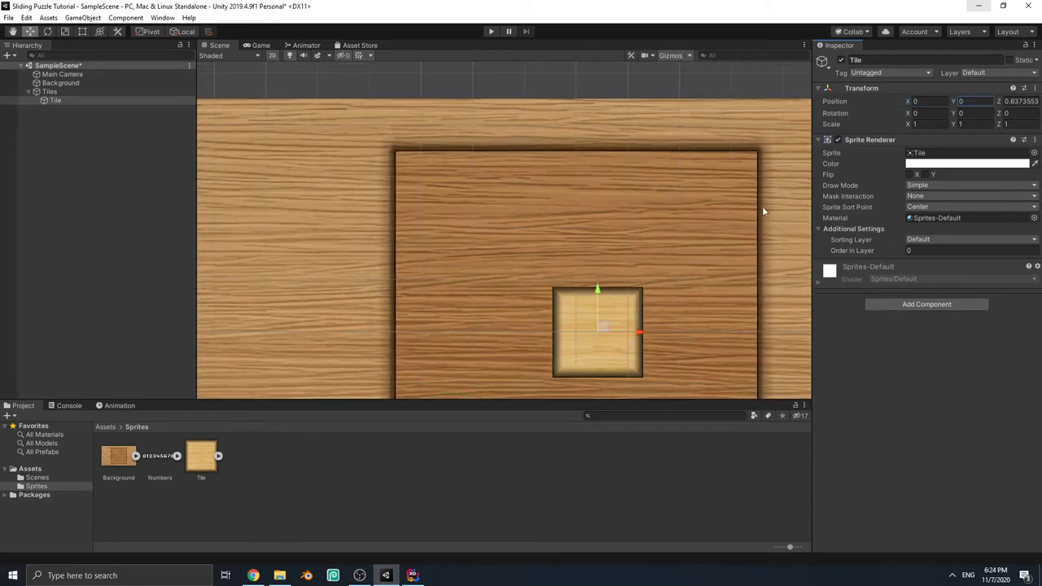
# - Reset the Transform of the Tiles parent object
pyautogui.scroll(-2, 772, 195)
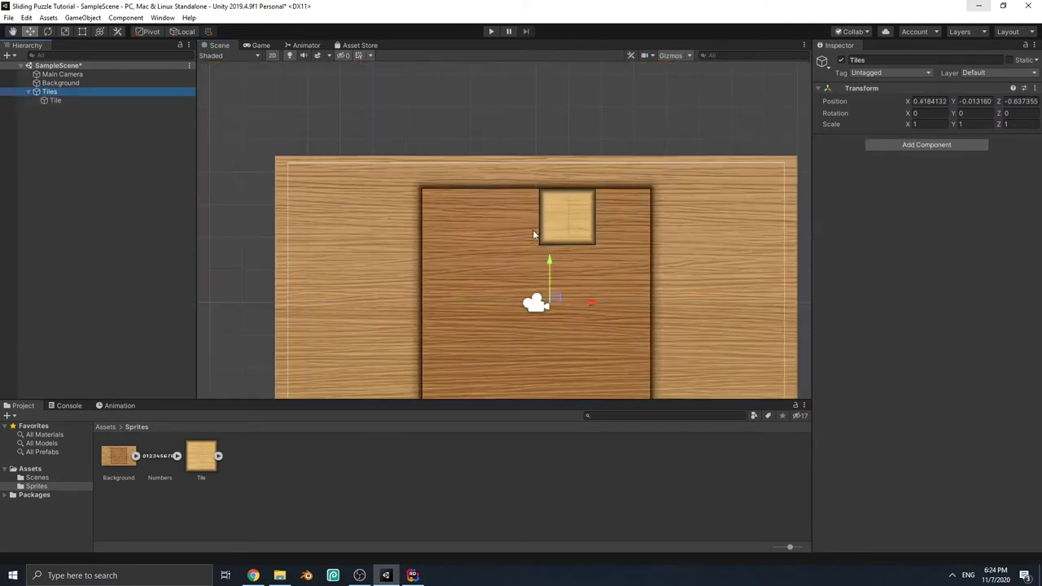
pyautogui.scroll(-3, 537, 233)
pyautogui.moveTo(589, 239); pyautogui.dragTo(530, 173, button='middle')
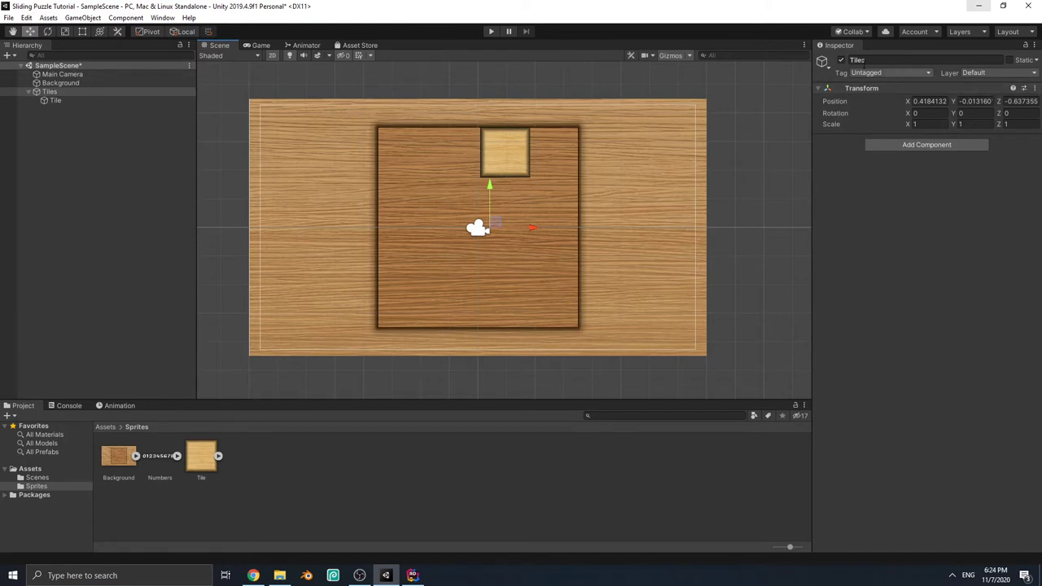
pyautogui.click(54, 94)
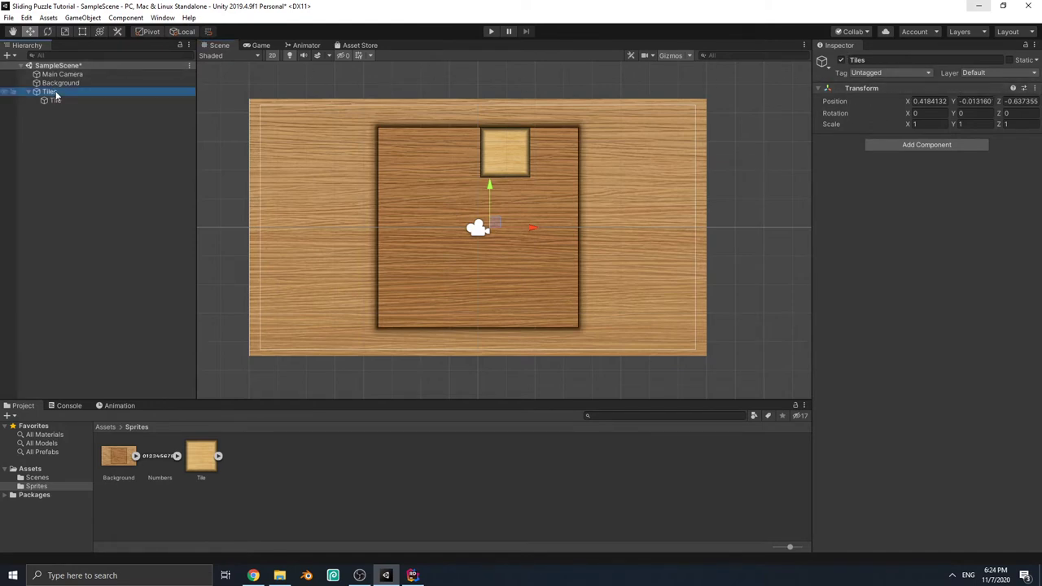
pyautogui.click(1033, 91)
pyautogui.click(948, 100)
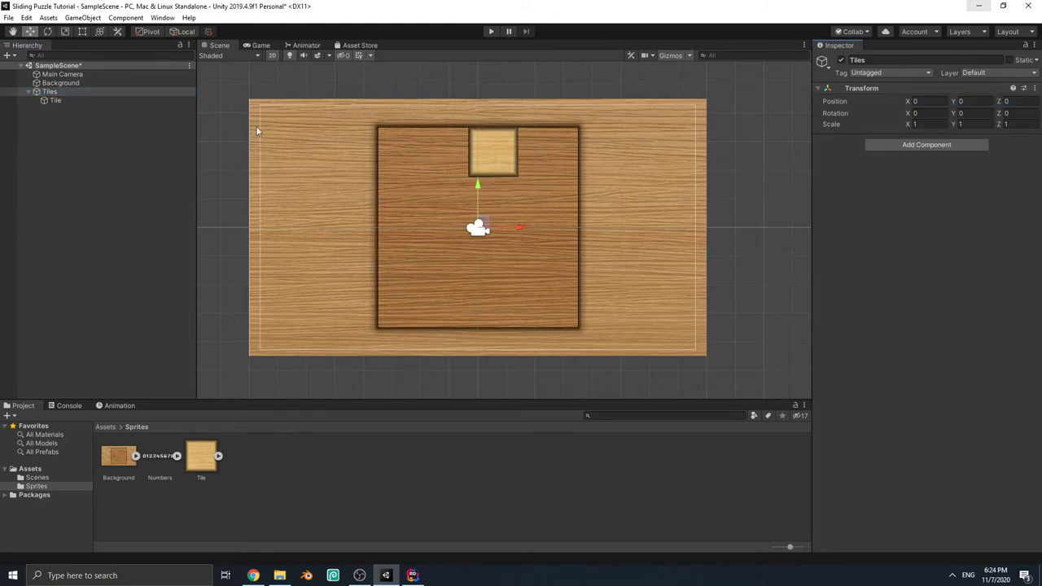
# - Reset the Transform of the child Tile object
pyautogui.click(98, 103)
pyautogui.scroll(3, 408, 171)
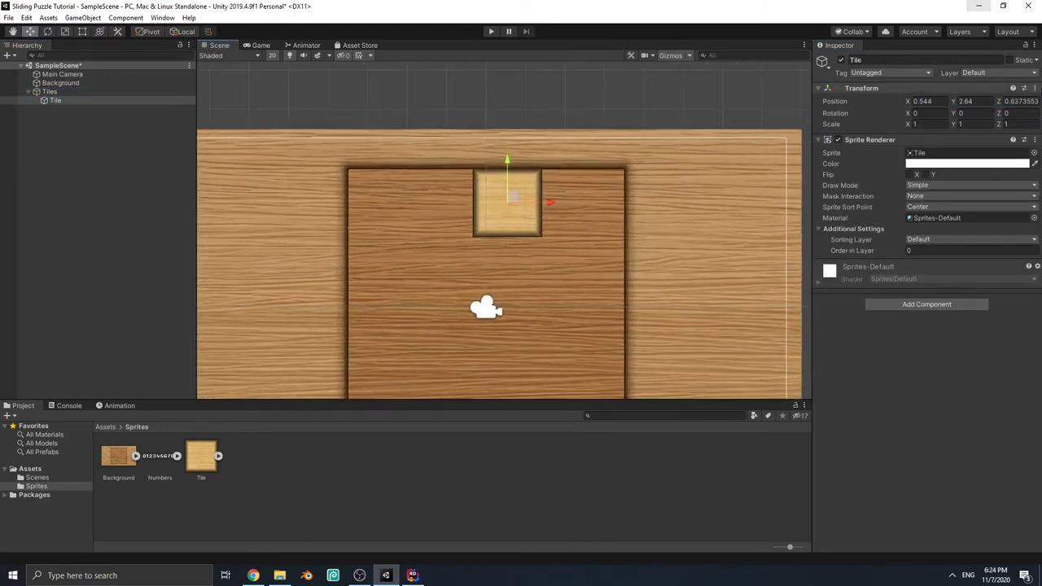
pyautogui.click(987, 91)
pyautogui.click(964, 92)
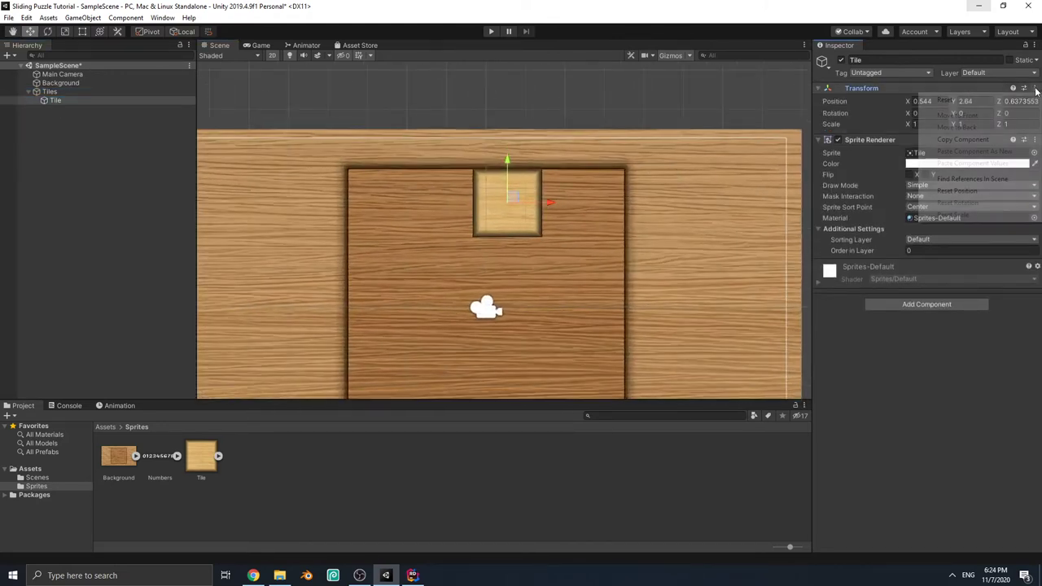
pyautogui.click(1035, 88)
pyautogui.click(1007, 99)
# - Move the tile into the board's upper-left corner at X -2.62 and Y 2.62
pyautogui.scroll(1, 505, 281)
pyautogui.moveTo(479, 272); pyautogui.dragTo(487, 152)
pyautogui.moveTo(493, 155); pyautogui.dragTo(585, 196, button='middle')
pyautogui.scroll(2, 584, 196)
pyautogui.moveTo(617, 234); pyautogui.dragTo(478, 249)
pyautogui.click(936, 103)
pyautogui.moveTo(919, 102); pyautogui.dragTo(913, 102)
pyautogui.press('Tab')
# - Rename the Tile object as Tile (0)
pyautogui.click(62, 104)
pyautogui.click(57, 100)
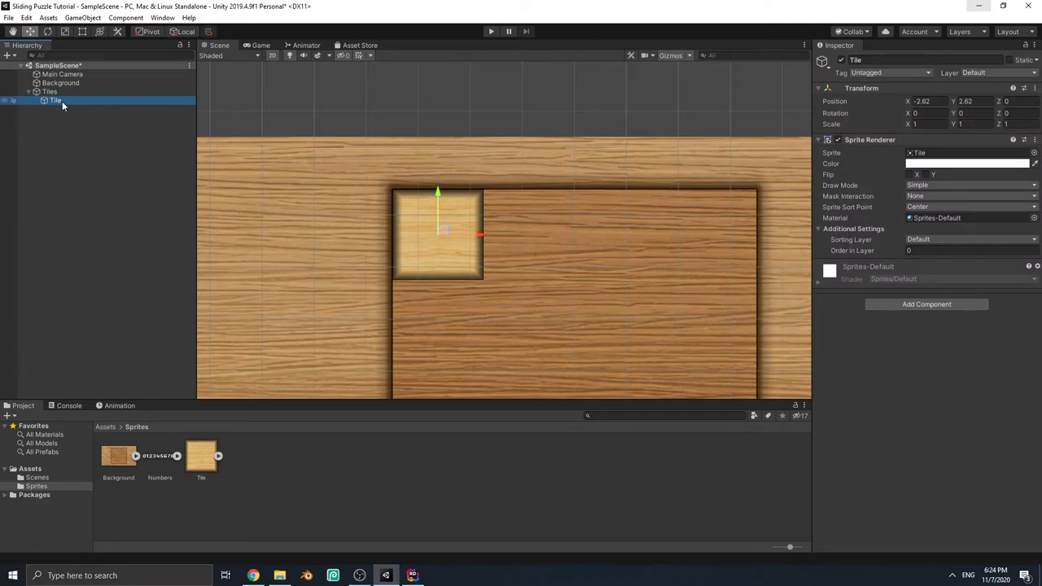
pyautogui.click(62, 101)
pyautogui.press('BackSpace')
pyautogui.click(63, 112)
pyautogui.click(62, 101)
pyautogui.click(62, 101)
pyautogui.write('(0)')
pyautogui.press('Return')
# - Duplicate Tile (0) twice and move the copies right along the top row to X about -0.77
pyautogui.rightClick(48, 100)
pyautogui.click(82, 147)
pyautogui.rightClick(78, 107)
pyautogui.click(111, 155)
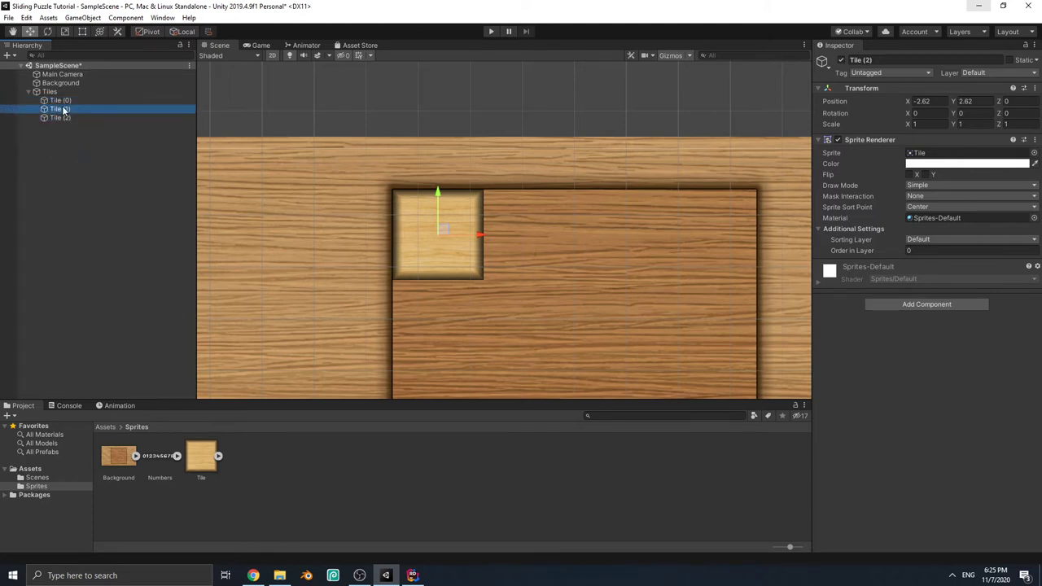
pyautogui.moveTo(477, 236); pyautogui.dragTo(574, 243)
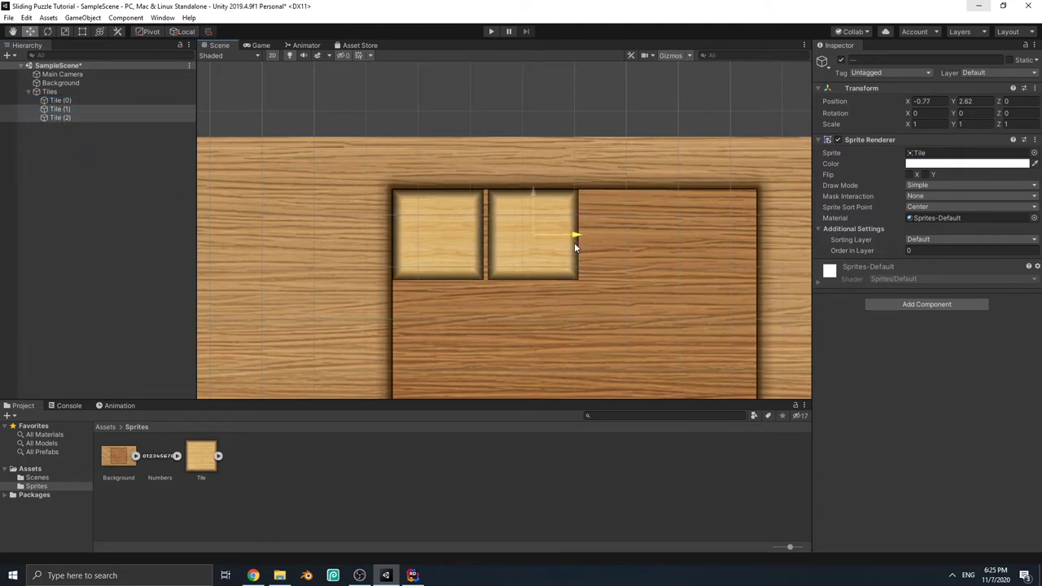
# - Delete both copies of the tile and select Tile (0) again
pyautogui.click(94, 118)
pyautogui.press('Delete')
pyautogui.click(86, 110)
pyautogui.press('Delete')
pyautogui.click(115, 105)
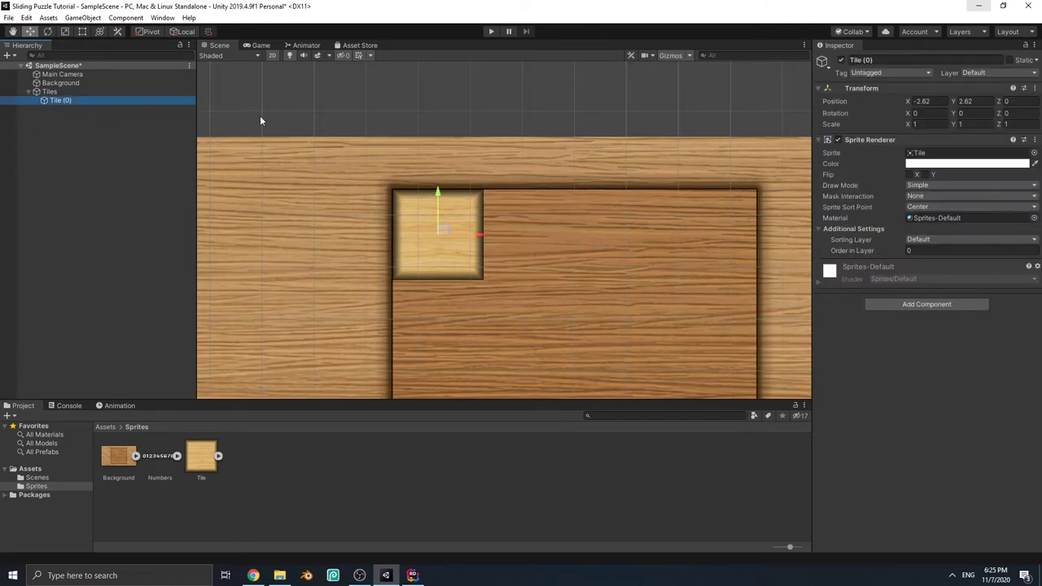
# - Examine the Numbers sprite sheet's preview and import settings alongside the tile on the board
pyautogui.scroll(3, 411, 225)
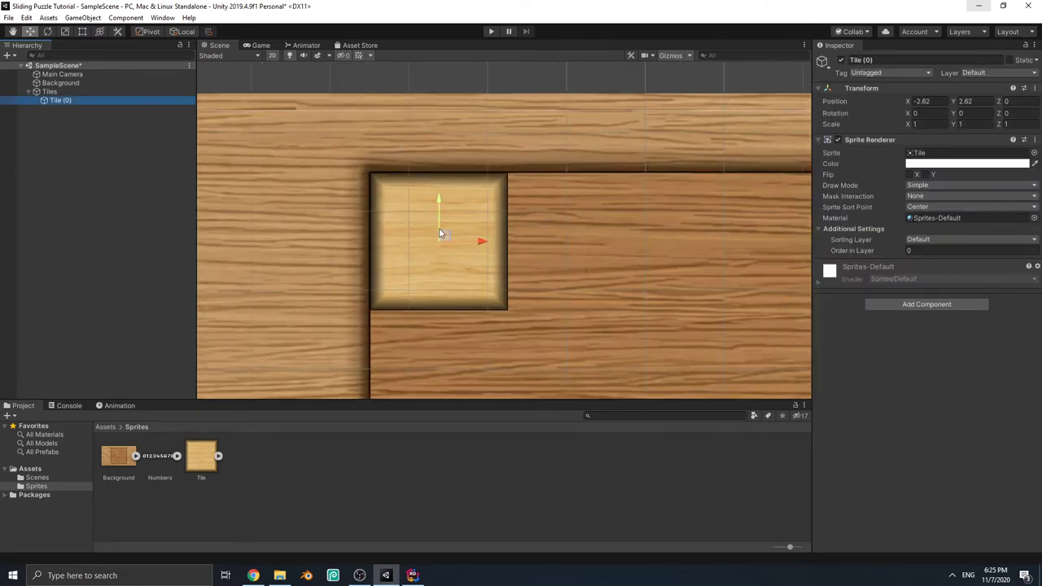
pyautogui.scroll(1, 440, 233)
pyautogui.click(160, 464)
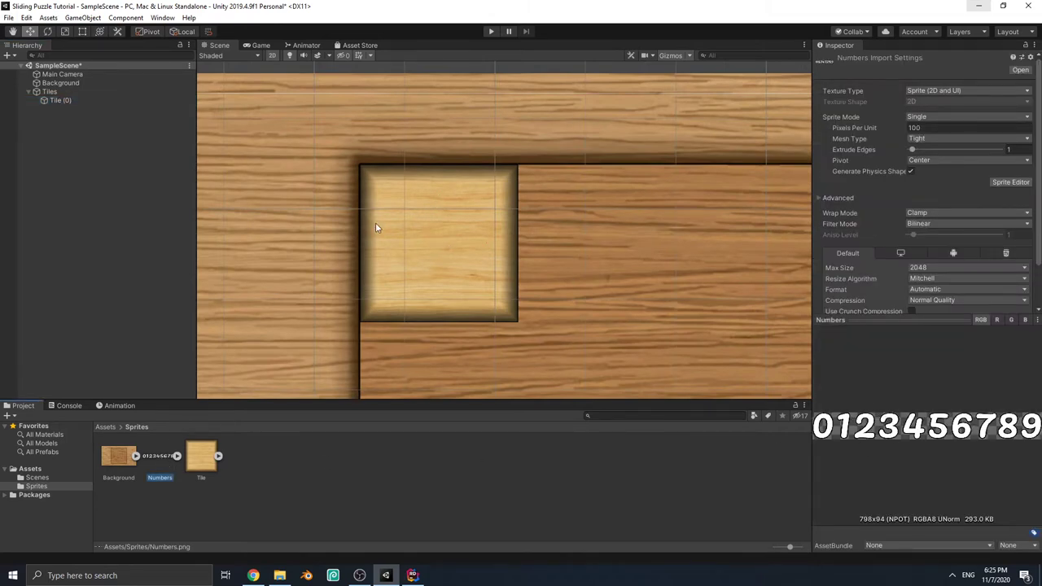
pyautogui.scroll(-1, 416, 163)
pyautogui.click(398, 67)
pyautogui.scroll(-1, 297, 189)
pyautogui.scroll(-1, 293, 190)
pyautogui.click(167, 461)
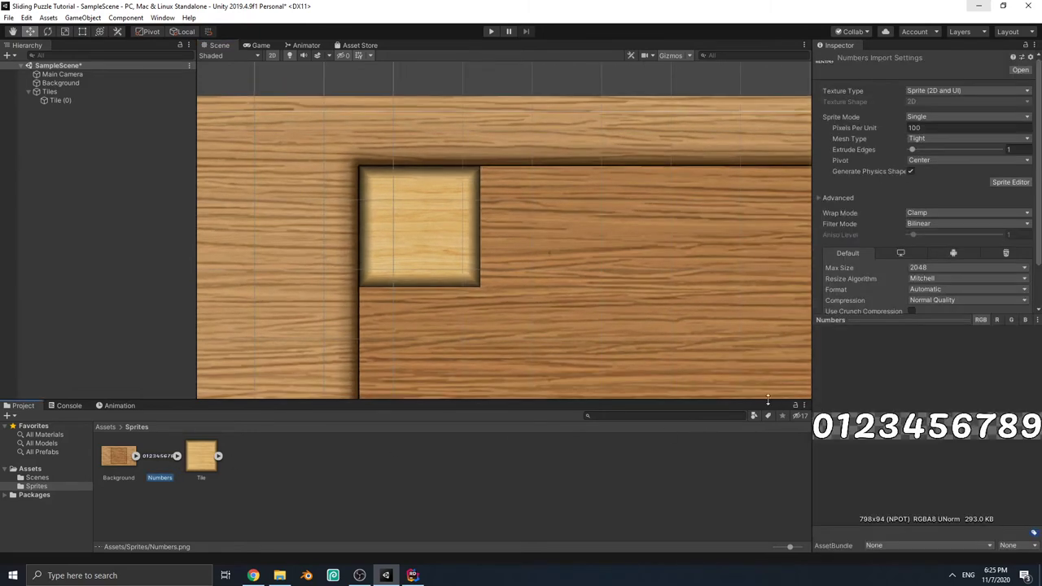
pyautogui.scroll(-3, 945, 295)
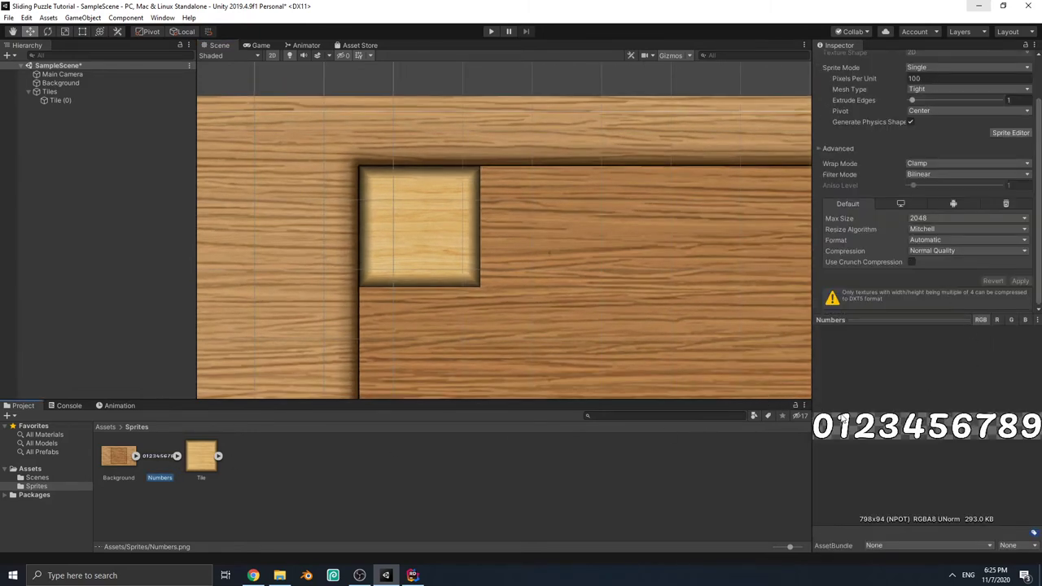
# - Set the Numbers texture's sprite mode to Multiple and apply the import settings
pyautogui.click(151, 460)
pyautogui.scroll(3, 937, 193)
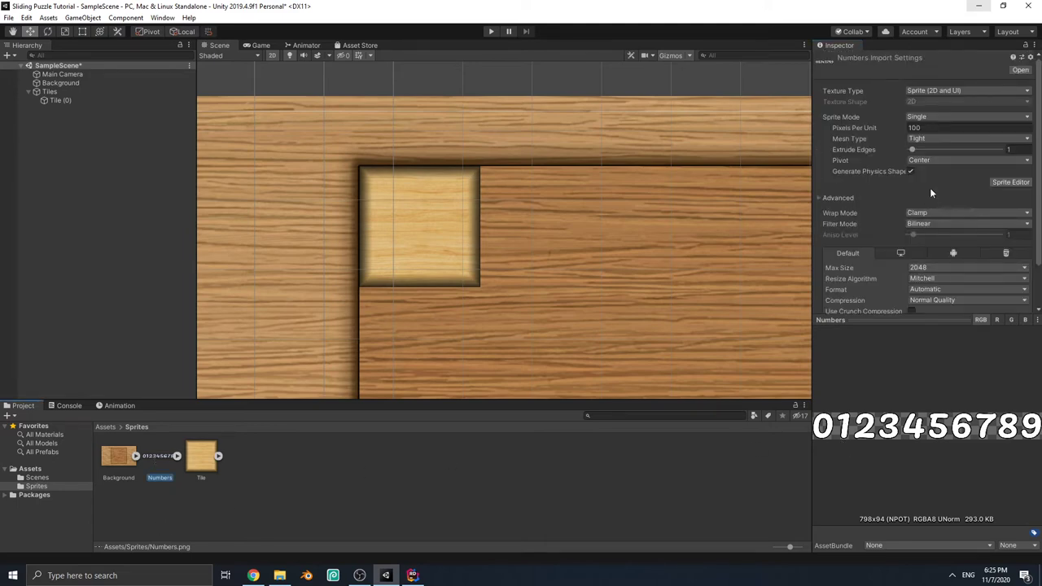
pyautogui.click(909, 118)
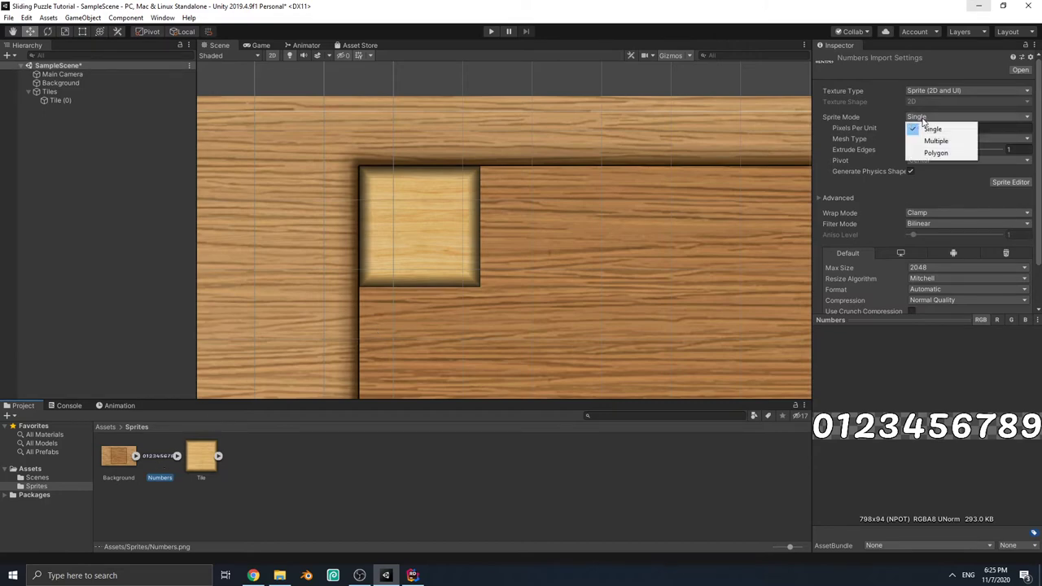
pyautogui.click(961, 145)
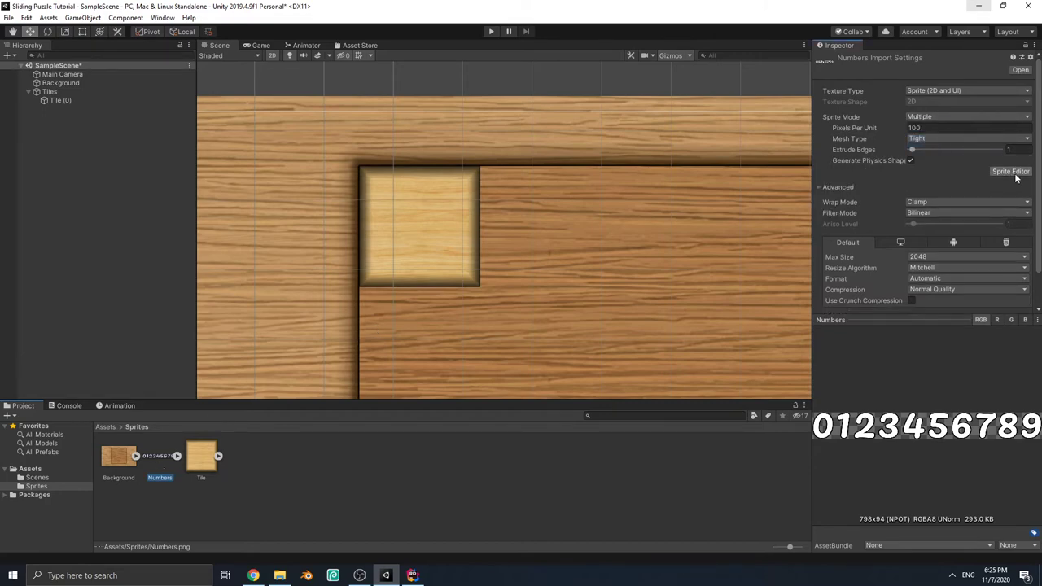
pyautogui.scroll(-2, 1017, 244)
pyautogui.click(1020, 281)
# - Open the Numbers texture in the Sprite Editor and slice it into one sprite per digit
pyautogui.click(1001, 172)
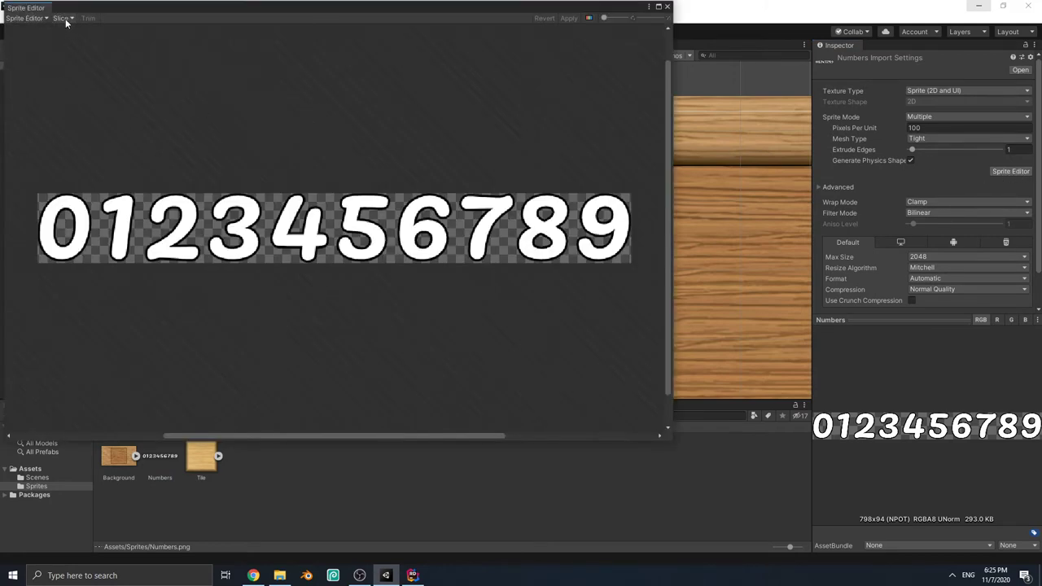
pyautogui.moveTo(53, 12); pyautogui.dragTo(395, 47)
pyautogui.click(396, 49)
pyautogui.moveTo(460, 41); pyautogui.dragTo(249, 30)
pyautogui.click(186, 39)
pyautogui.click(306, 143)
# - Check the individual digit slices, apply the slicing and close the Sprite Editor
pyautogui.click(219, 265)
pyautogui.click(257, 266)
pyautogui.click(311, 265)
pyautogui.click(357, 262)
pyautogui.click(436, 264)
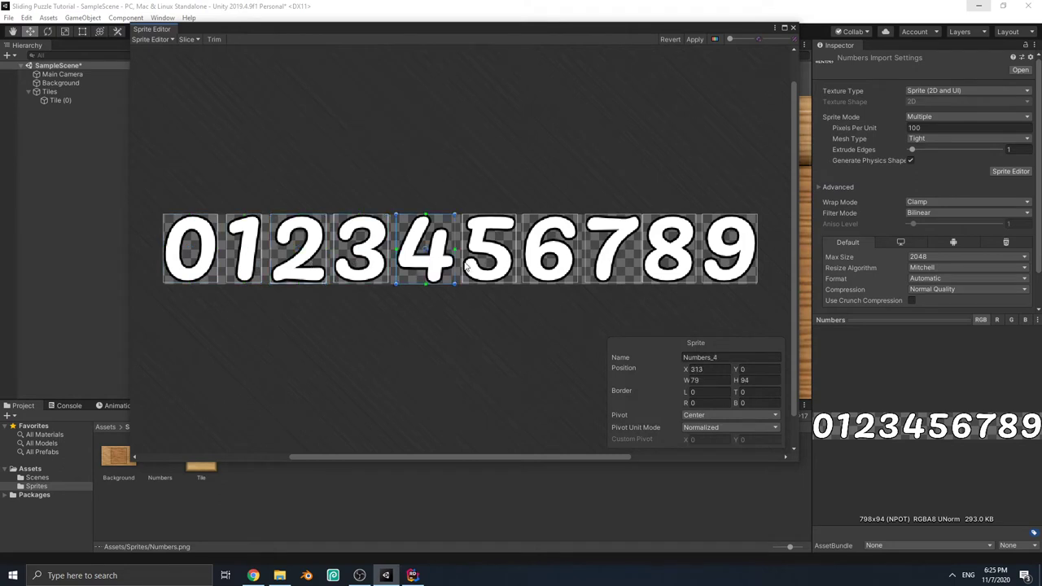
pyautogui.click(511, 263)
pyautogui.click(694, 39)
pyautogui.click(793, 27)
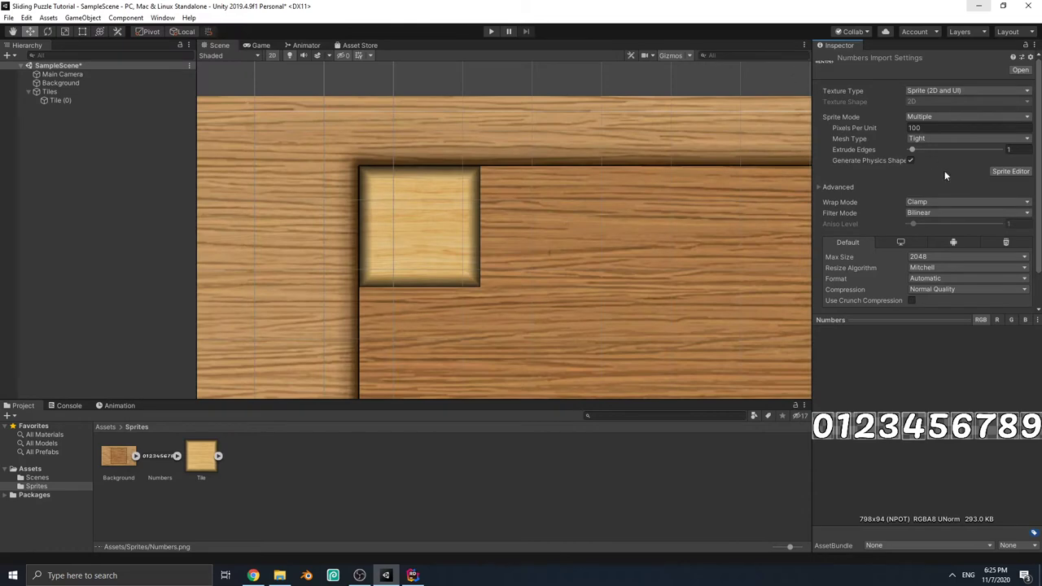